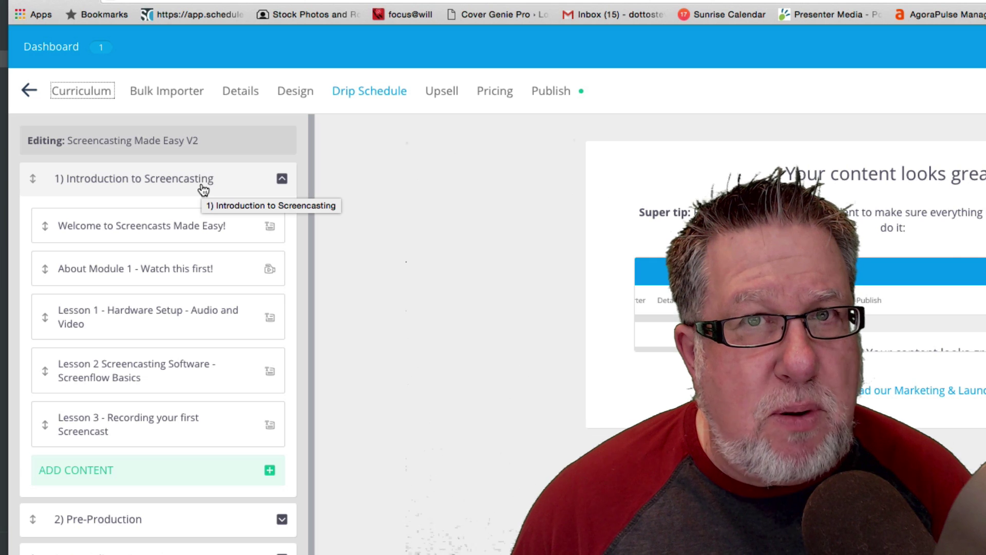
Read through the Welcome to Screencasts Made Easy! lesson, then open the About Module 1 - Watch this first! video lesson
left_click(151, 178)
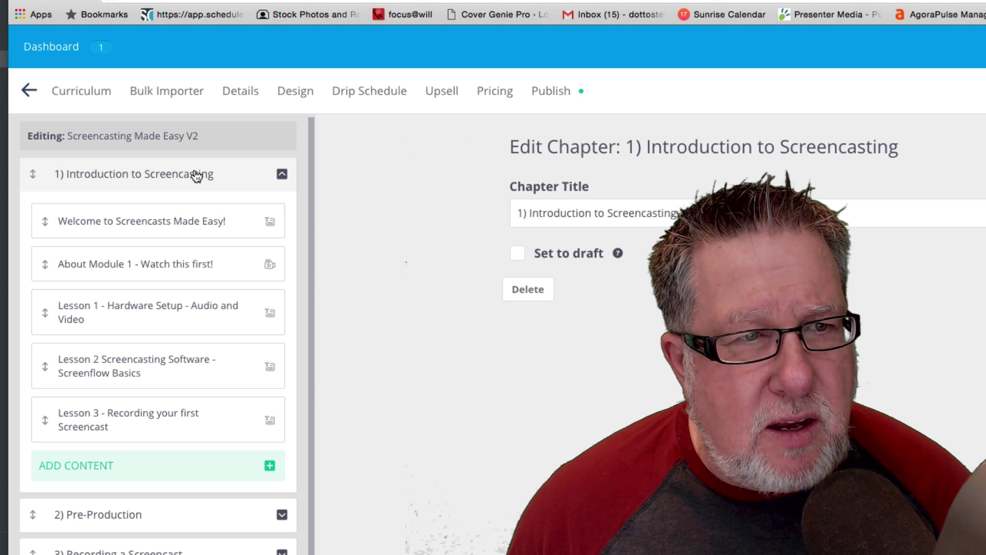
left_click(173, 227)
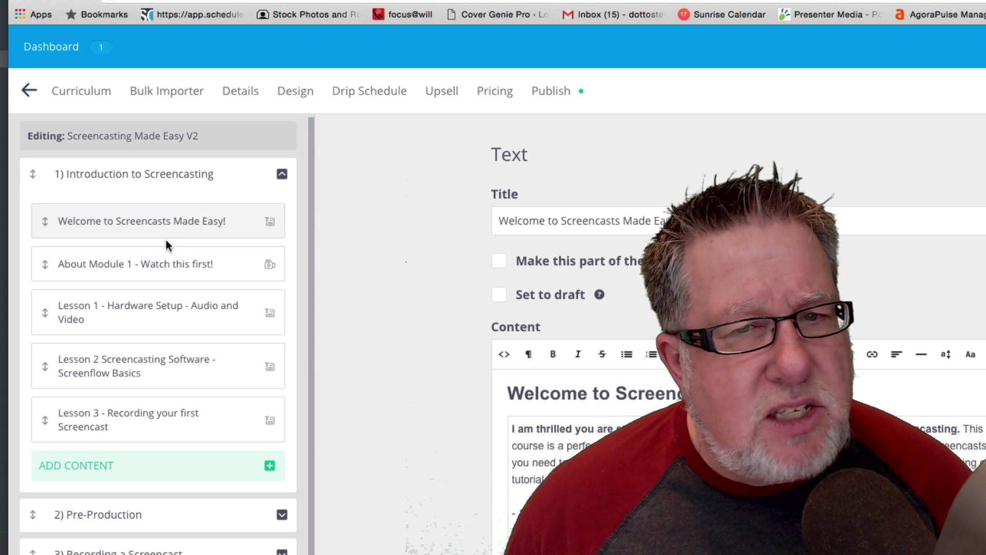
scroll(683, 466, "down", 8)
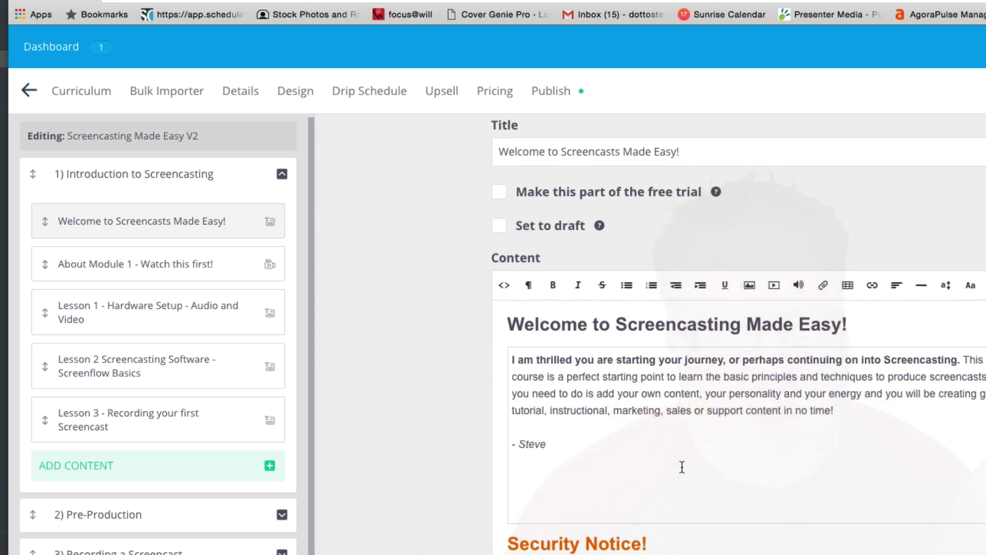
scroll(682, 467, "down", 5)
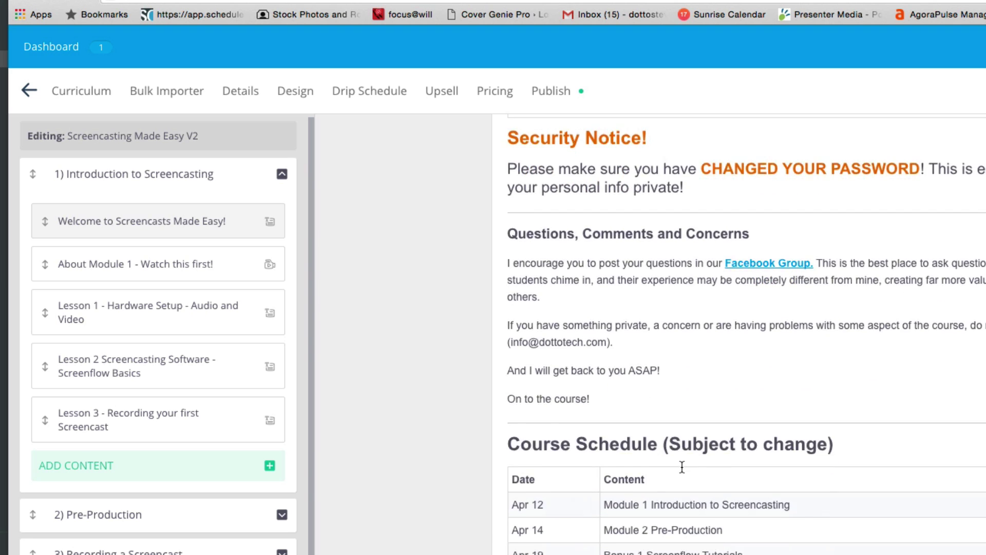
scroll(707, 386, "up", 5)
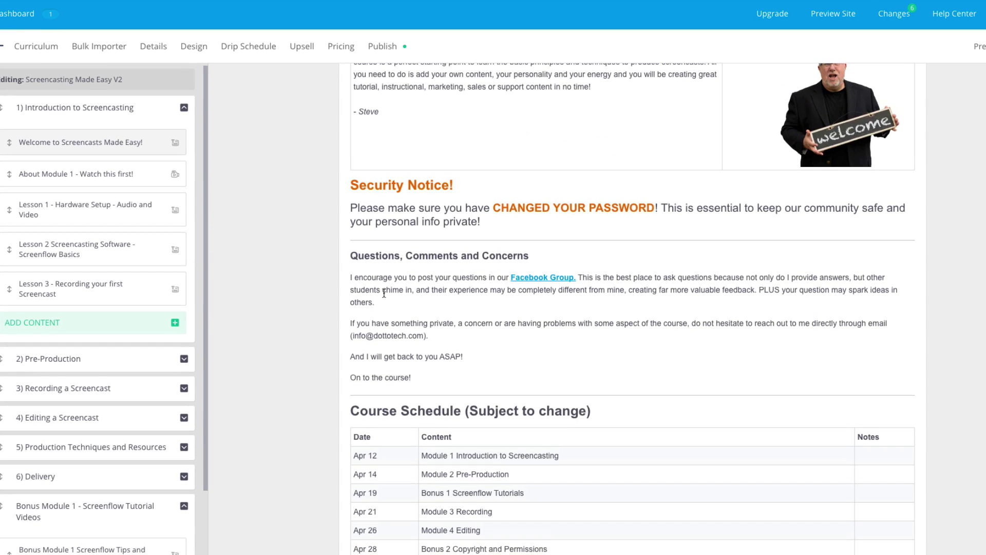
left_click(94, 179)
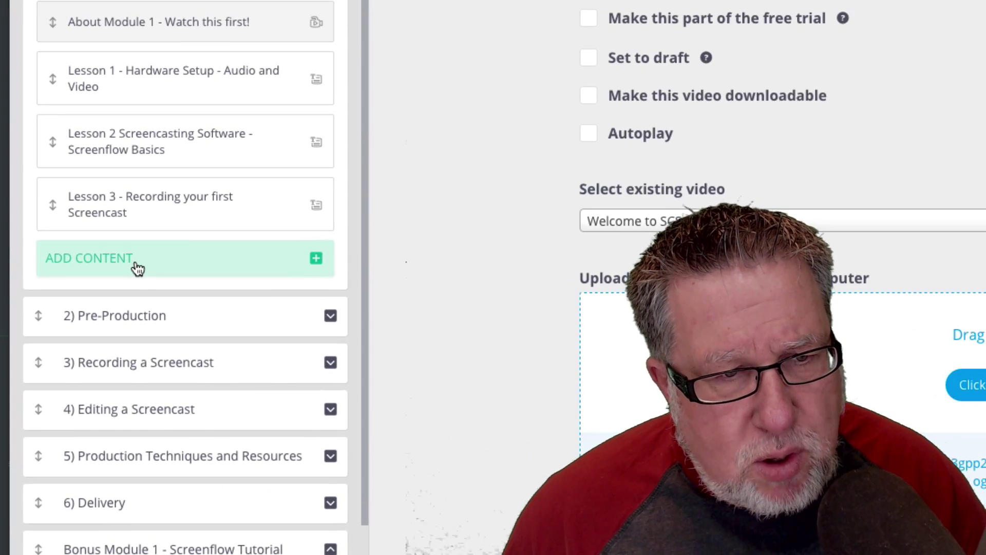
Discard the accidentally added empty video lesson from chapter 1 by confirming the leave-page dialog
left_click(138, 267)
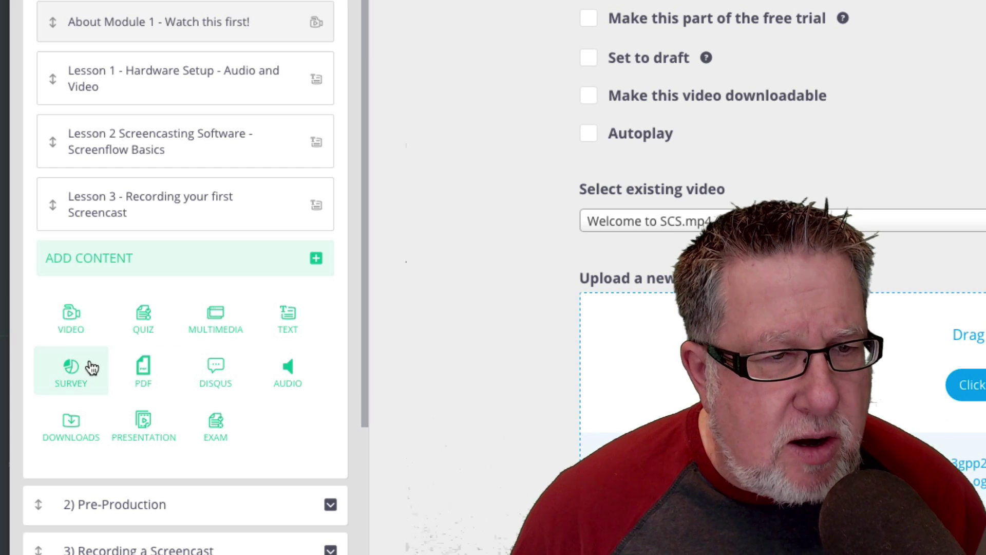
left_click(77, 331)
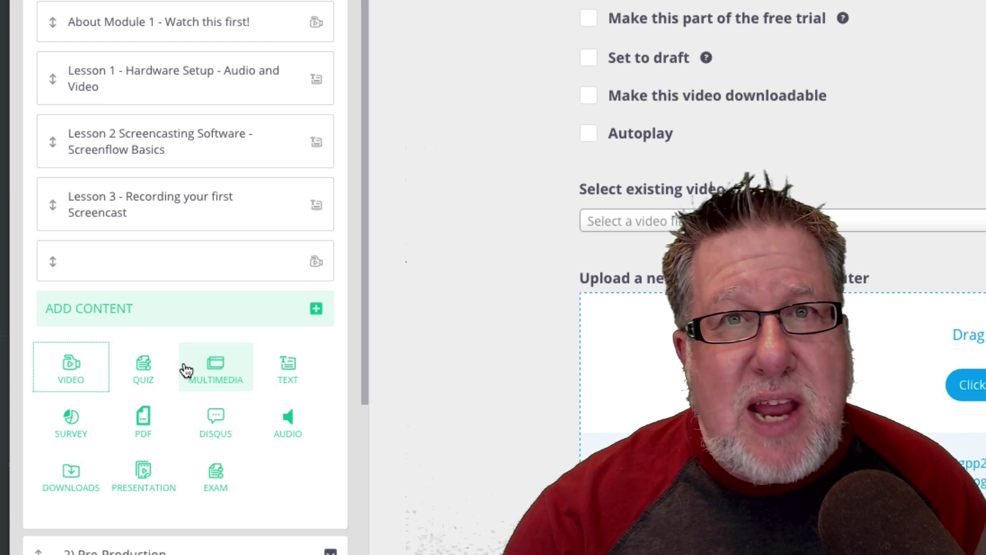
left_click(154, 365)
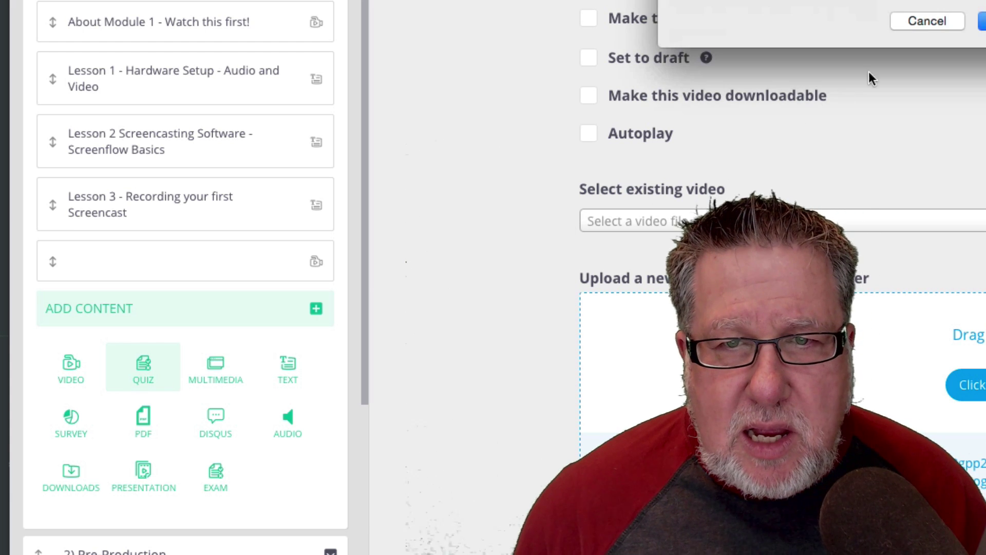
left_click(925, 20)
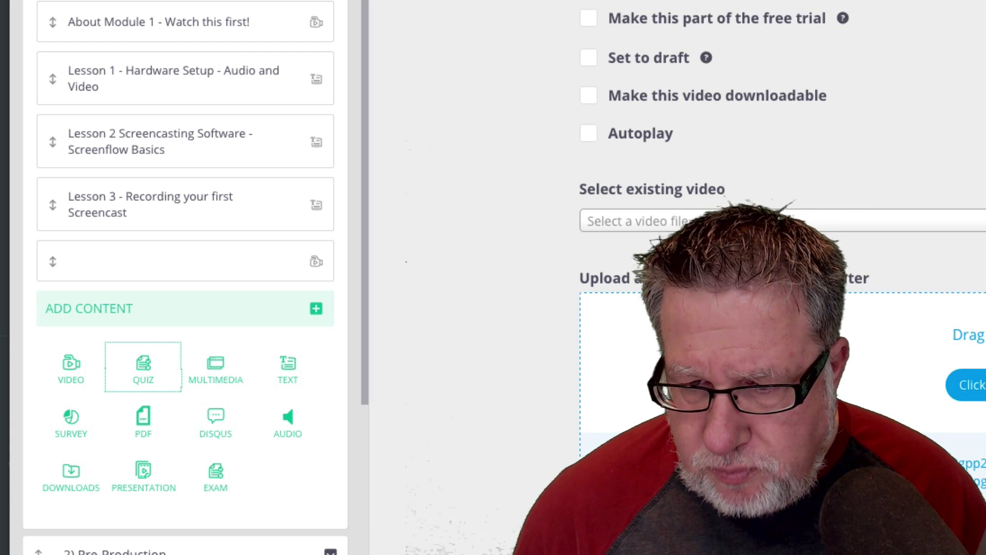
key("Return")
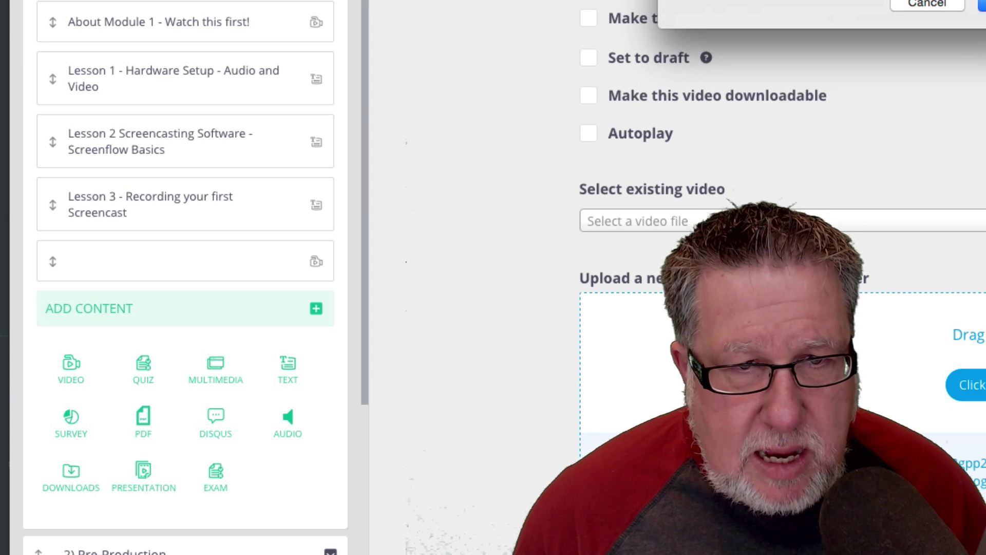
key("Return")
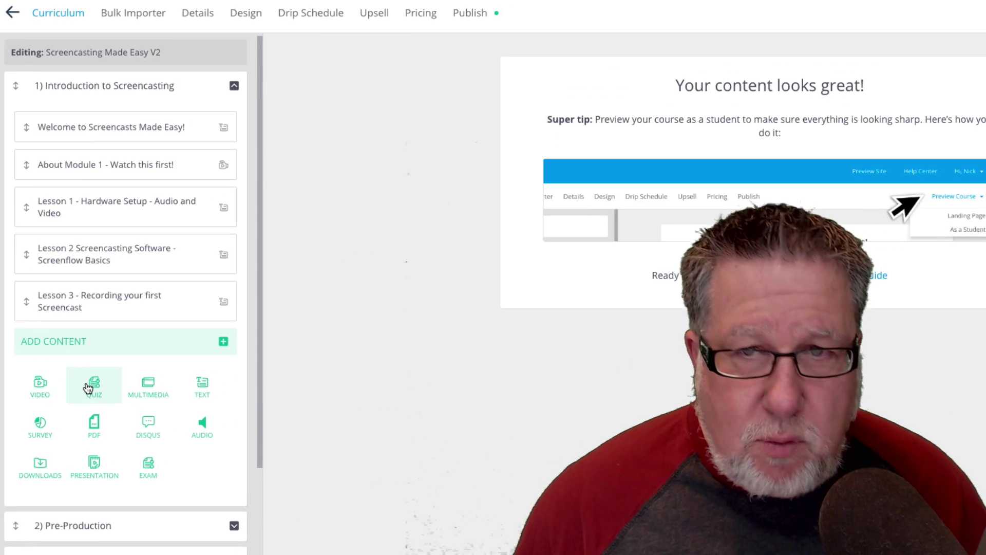
Create a draft quiz lesson in the Introduction chapter with an empty Question #1 and answer choices
left_click(142, 308)
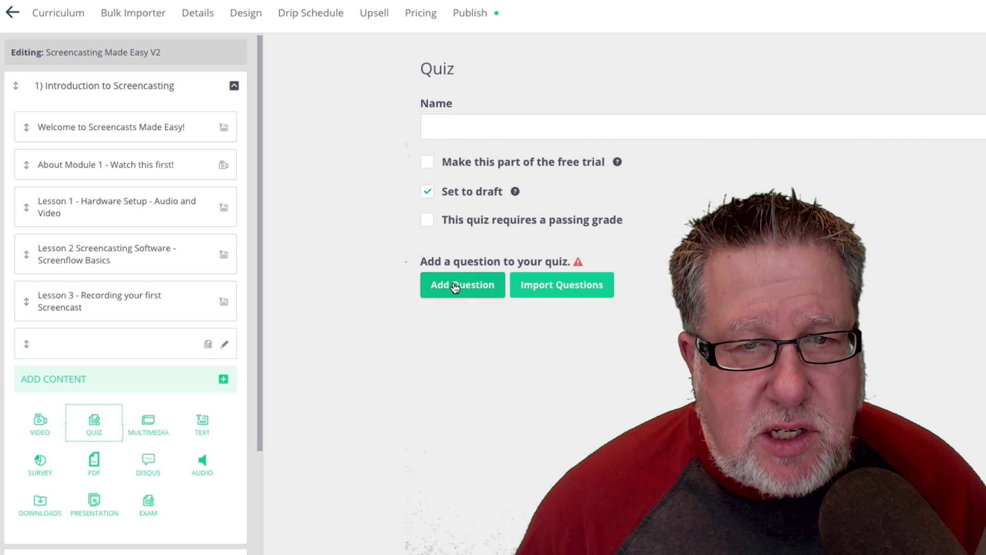
left_click(455, 286)
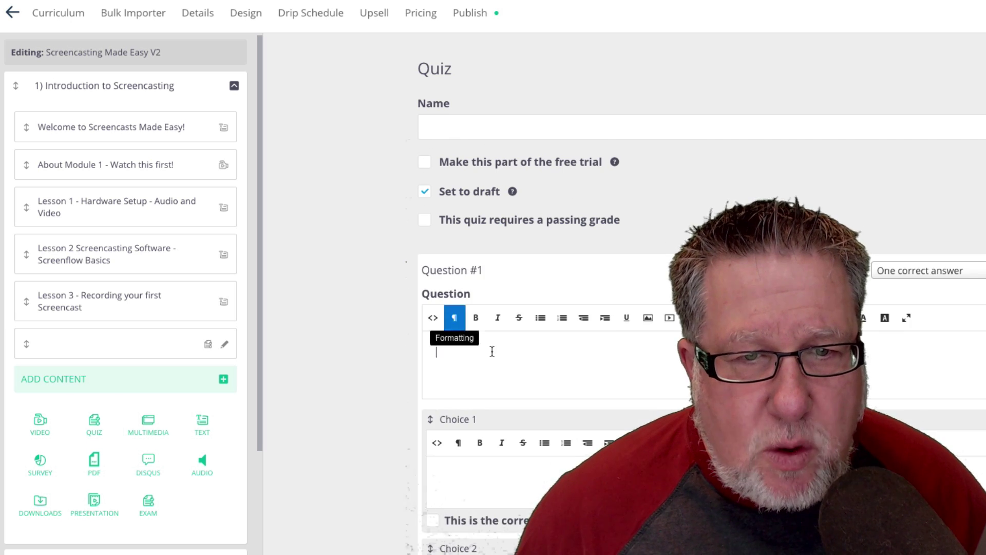
scroll(322, 404, "down", 3)
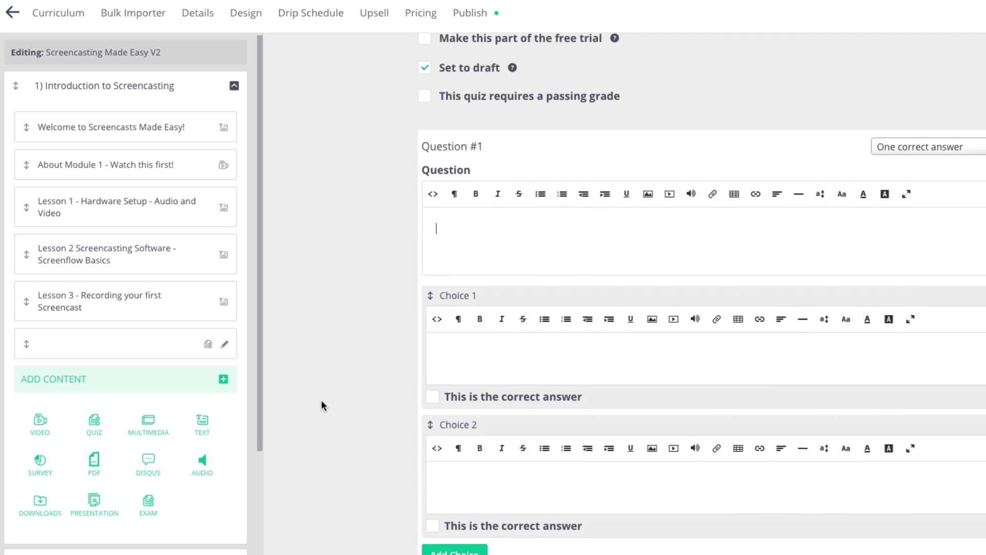
scroll(321, 401, "down", 3)
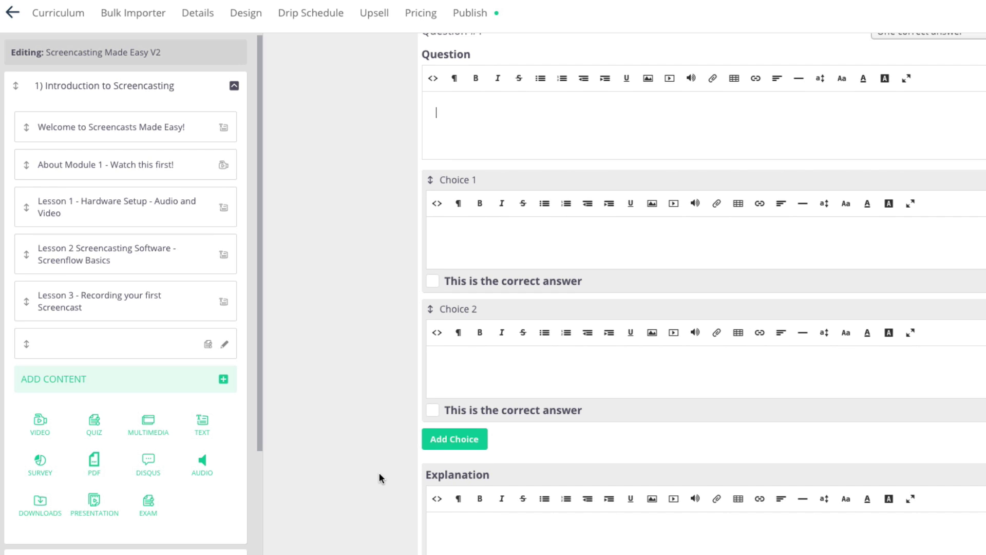
scroll(379, 475, "up", 6)
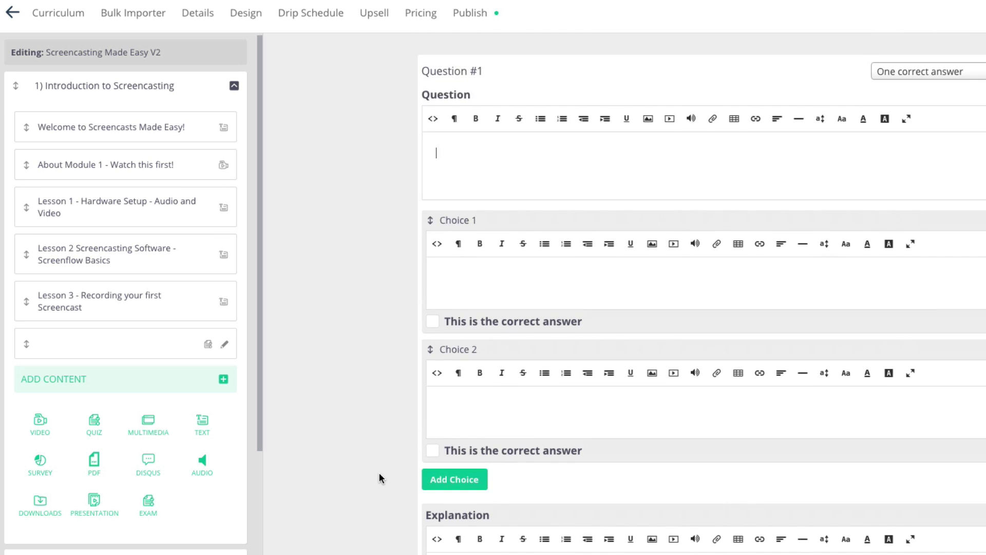
scroll(379, 475, "down", 2)
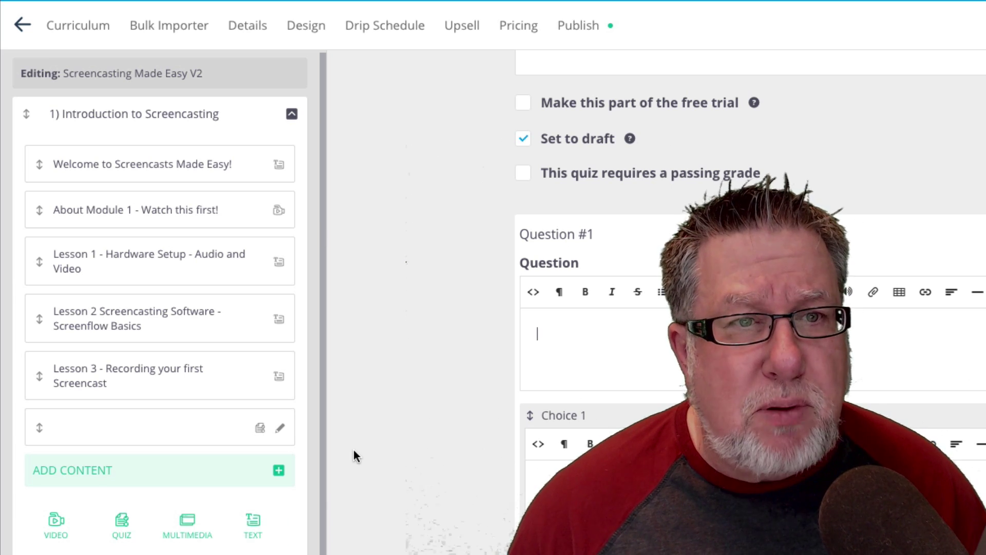
Preview the Screencasting Made Easy V2 course As a Student from the Preview Course dropdown
scroll(354, 448, "down", 1)
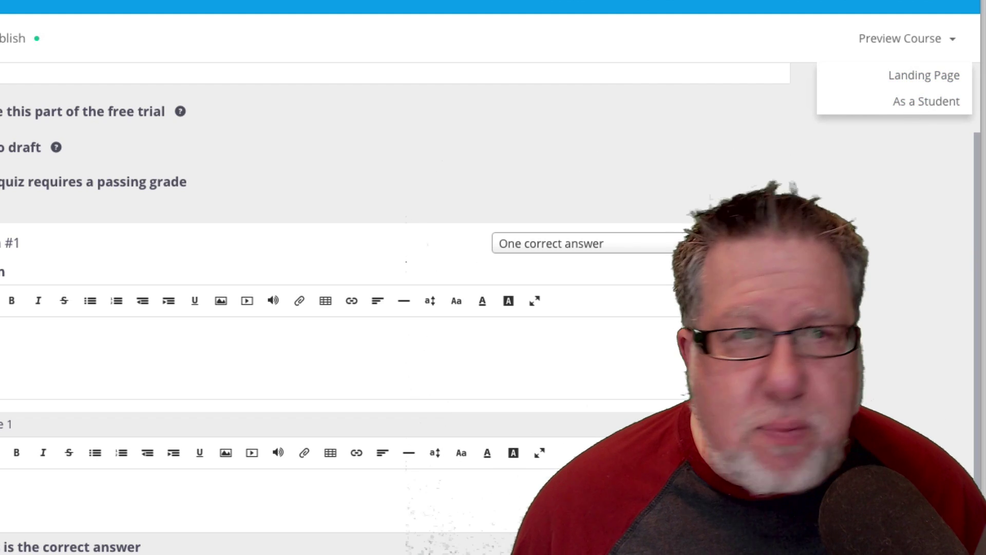
left_click(926, 101)
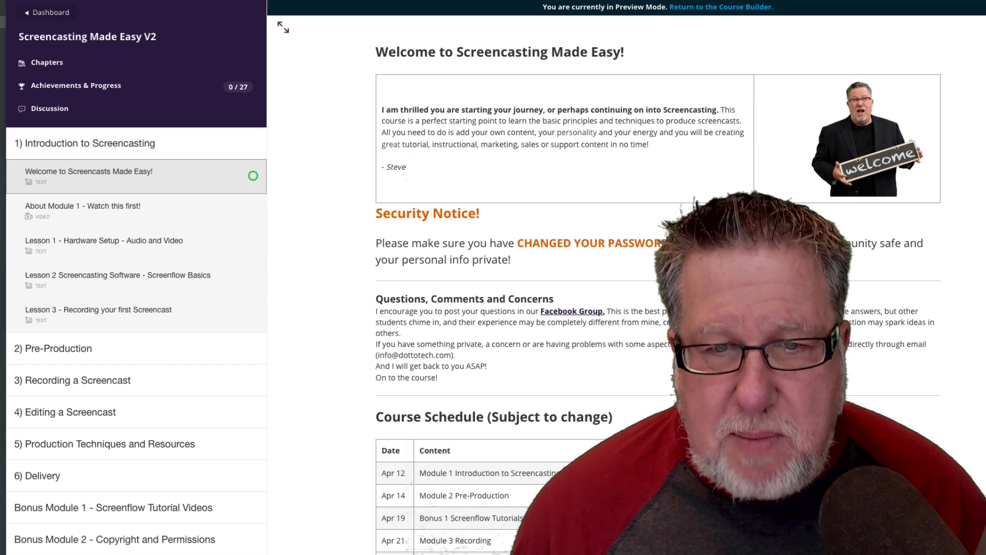
Open About Module 1 - Watch this first! and briefly play, then pause, its intro video
scroll(627, 283, "down", 1)
scroll(659, 283, "down", 5)
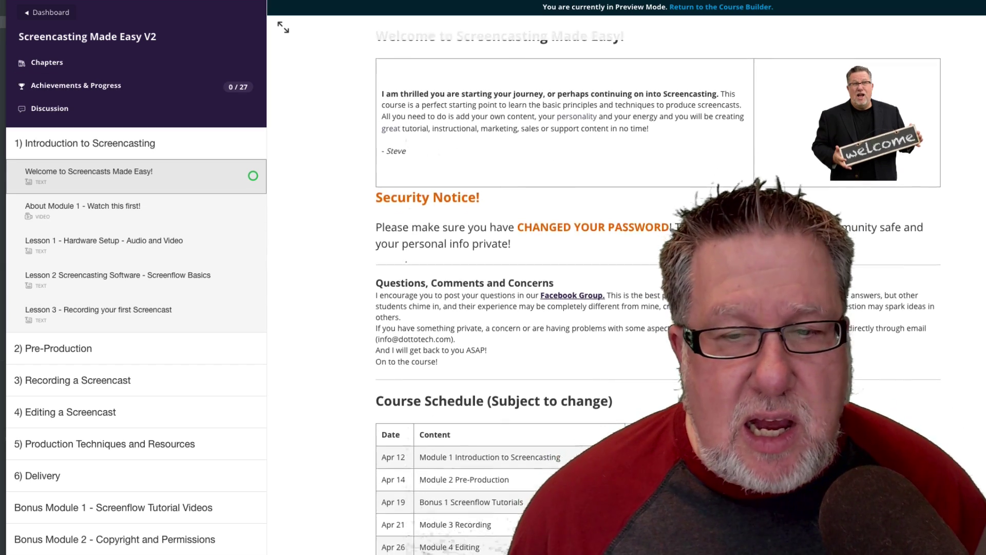
scroll(659, 283, "up", 5)
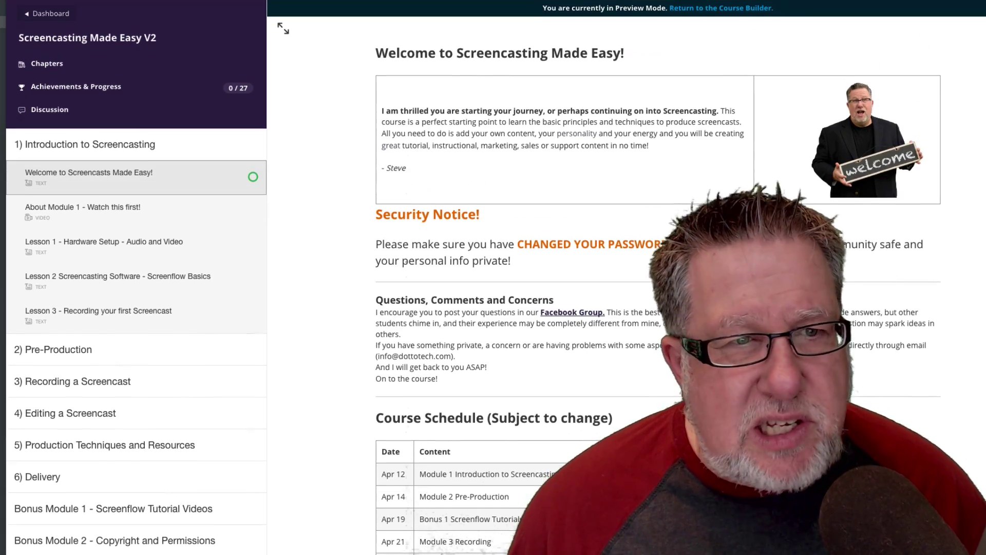
left_click(118, 208)
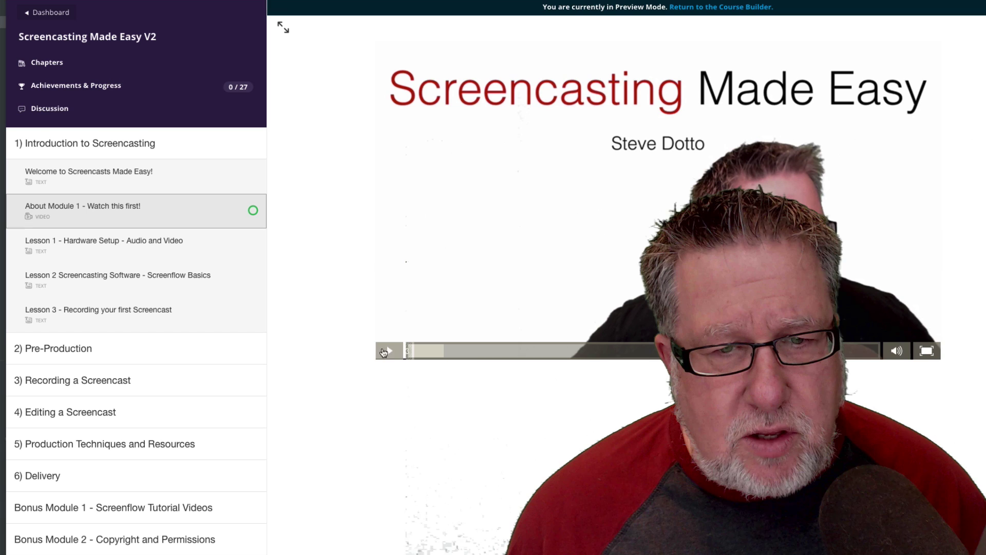
left_click(390, 353)
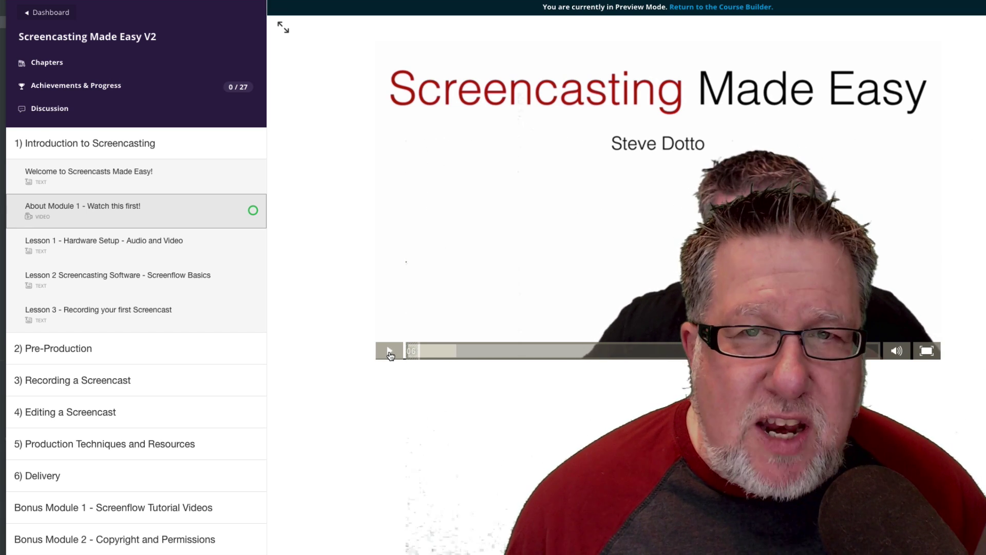
left_click(390, 353)
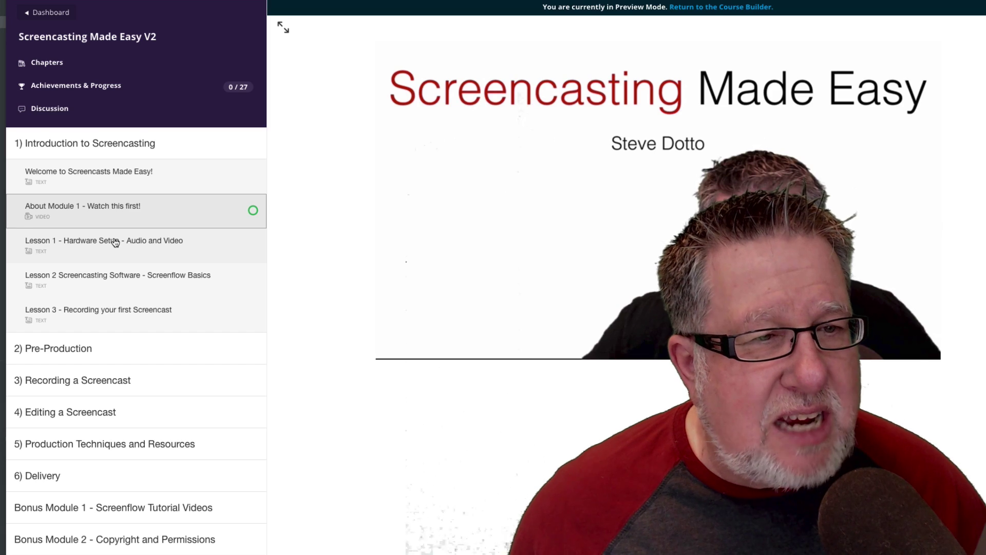
Go to Lesson 1 - Hardware Setup - Audio and Video and scroll through its setup content
left_click(115, 243)
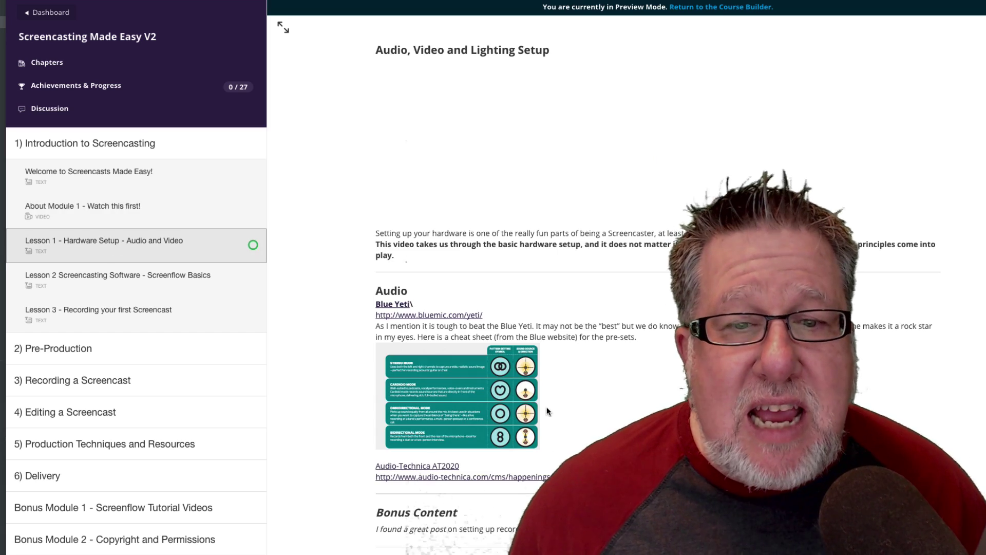
scroll(572, 385, "down", 2)
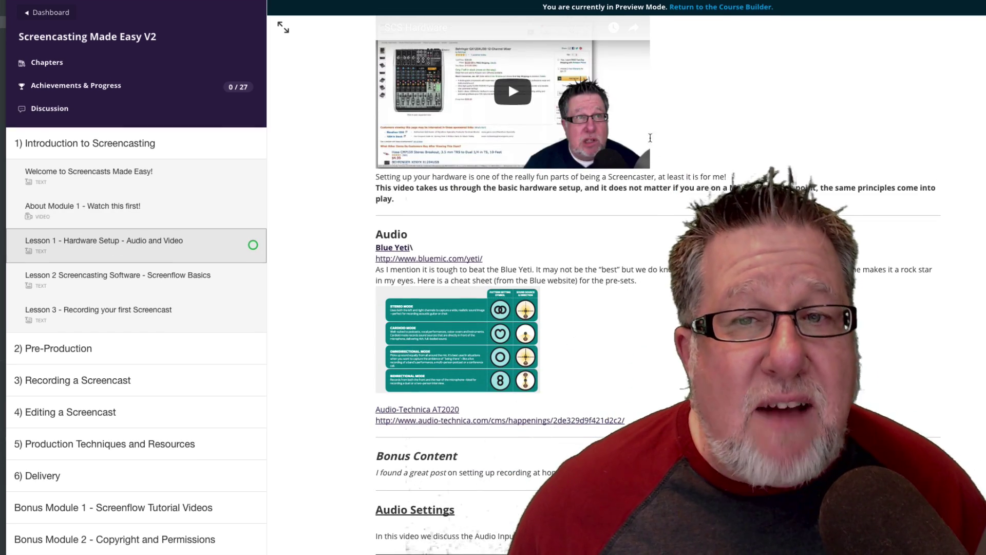
scroll(584, 333, "down", 10)
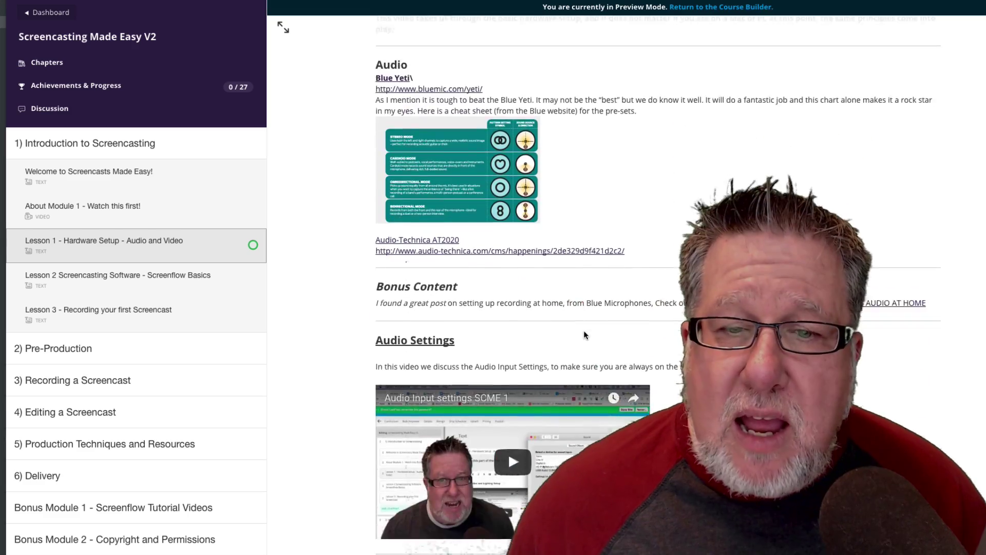
scroll(584, 335, "down", 15)
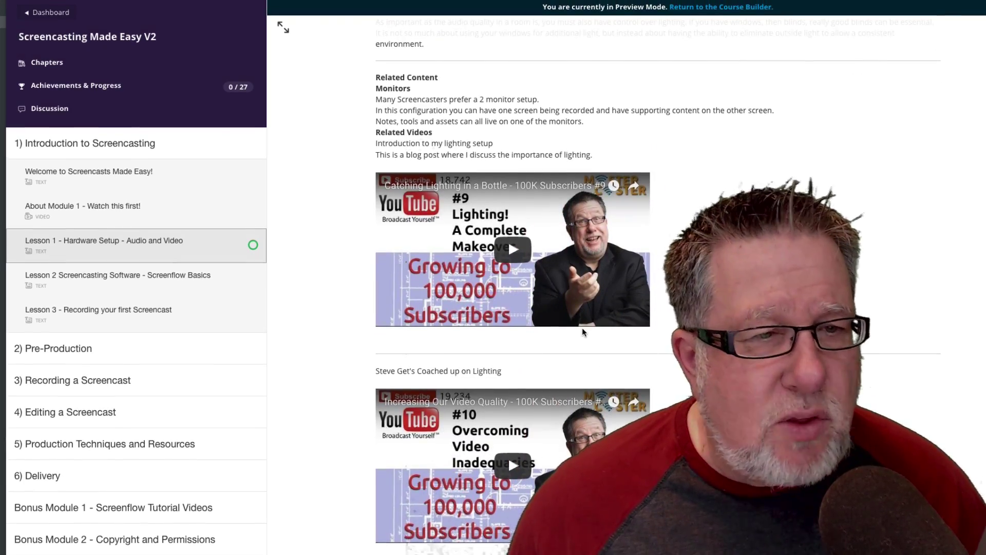
scroll(583, 331, "up", 5)
scroll(582, 332, "up", 4)
scroll(128, 356, "down", 3)
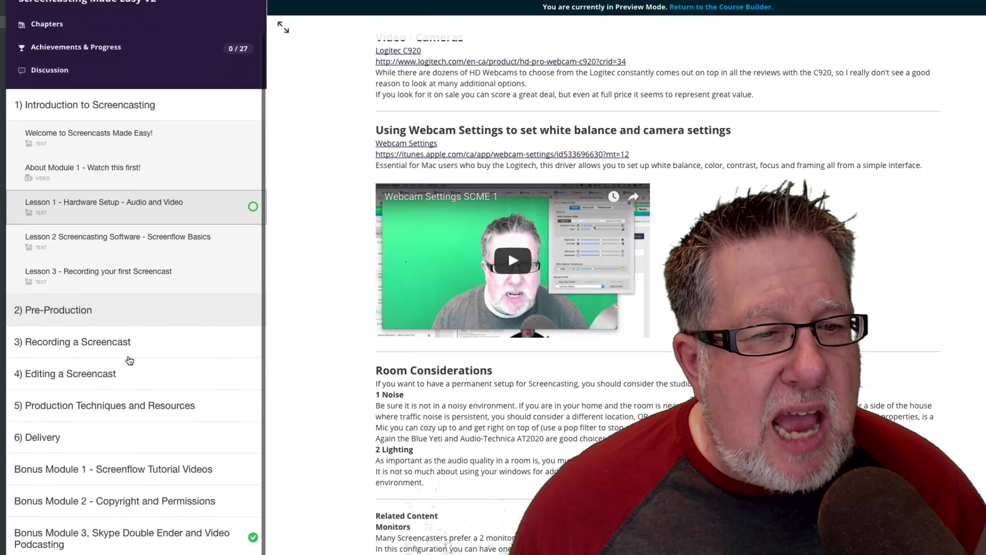